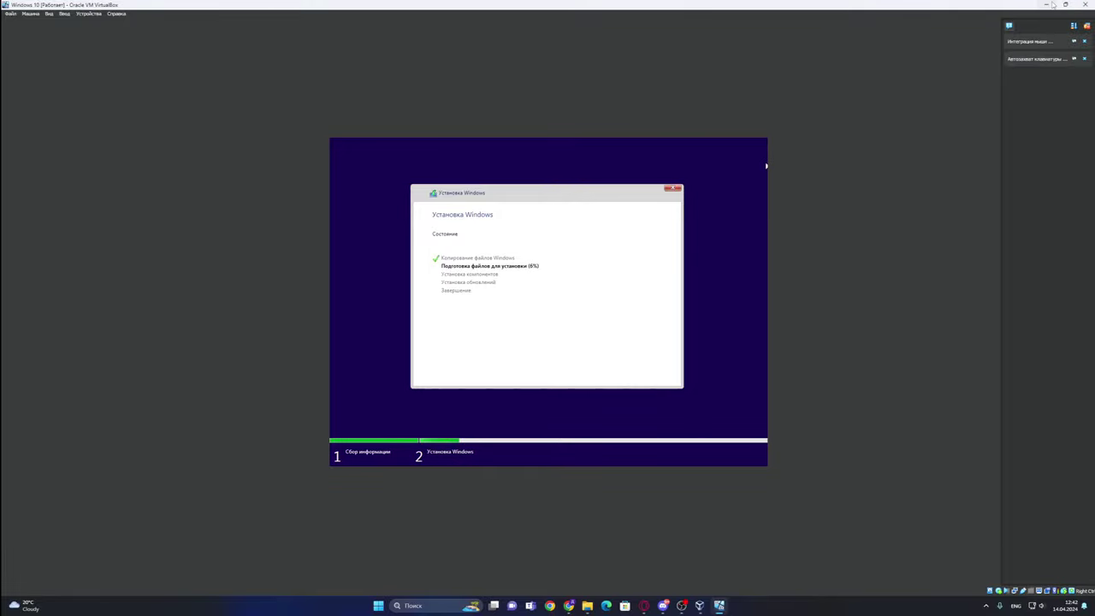
click(1048, 6)
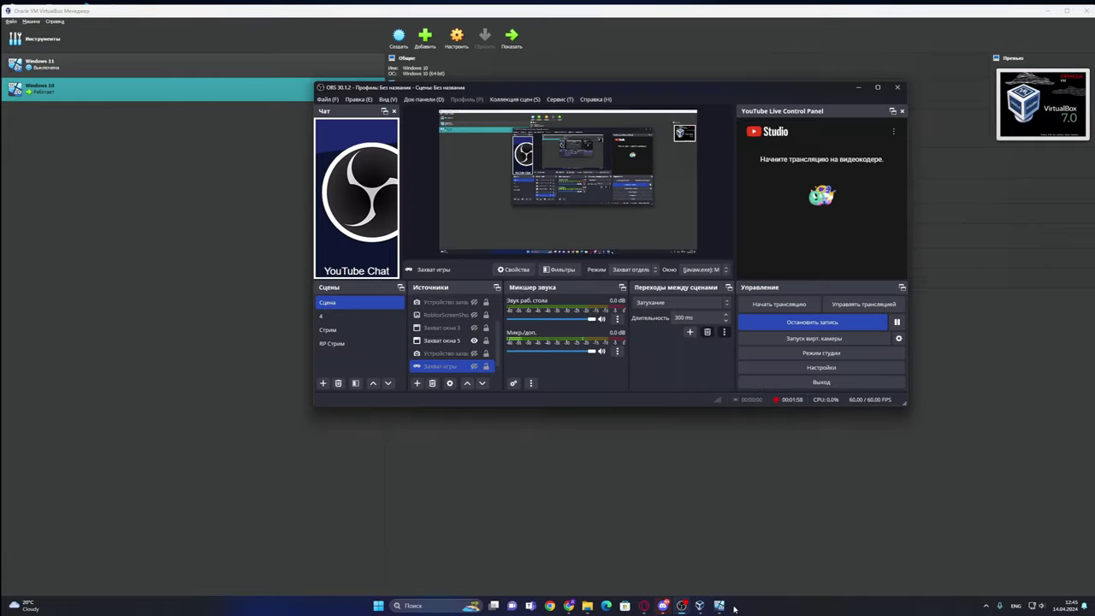
click(720, 605)
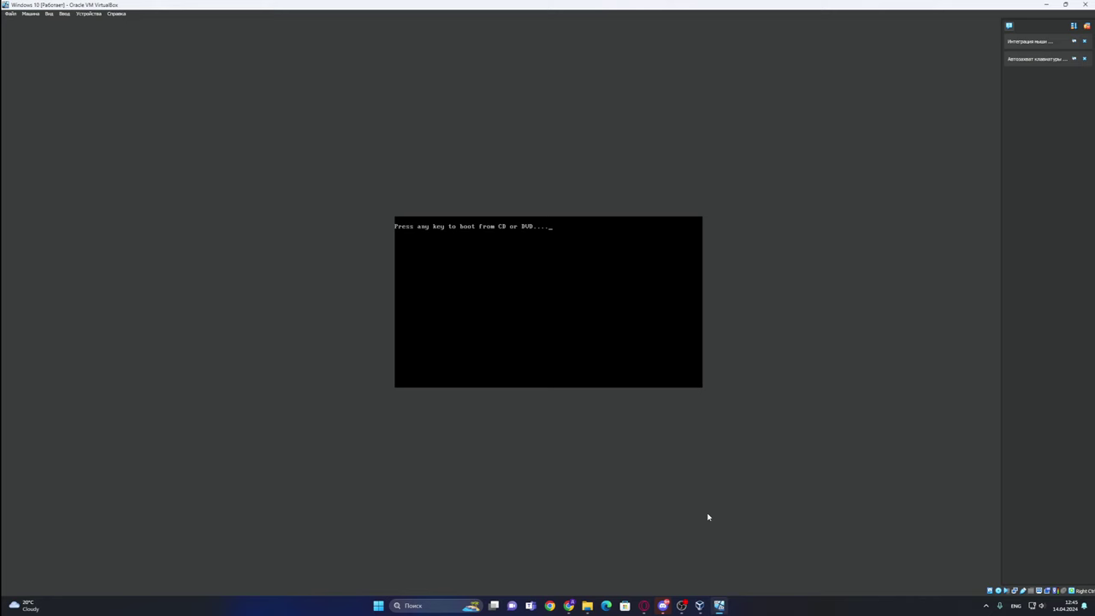
key(Return)
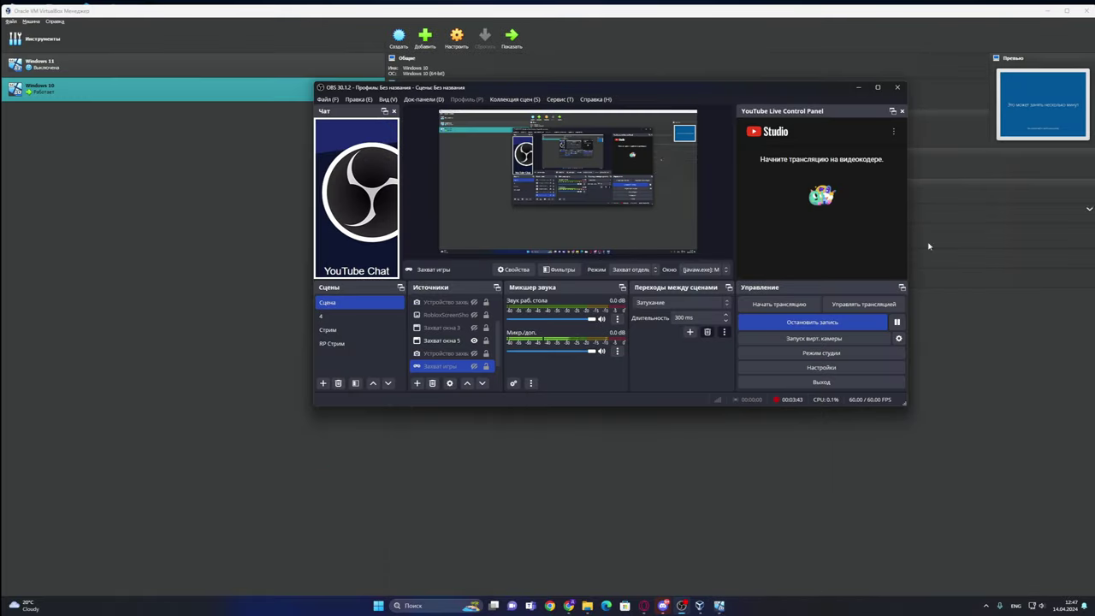
click(799, 431)
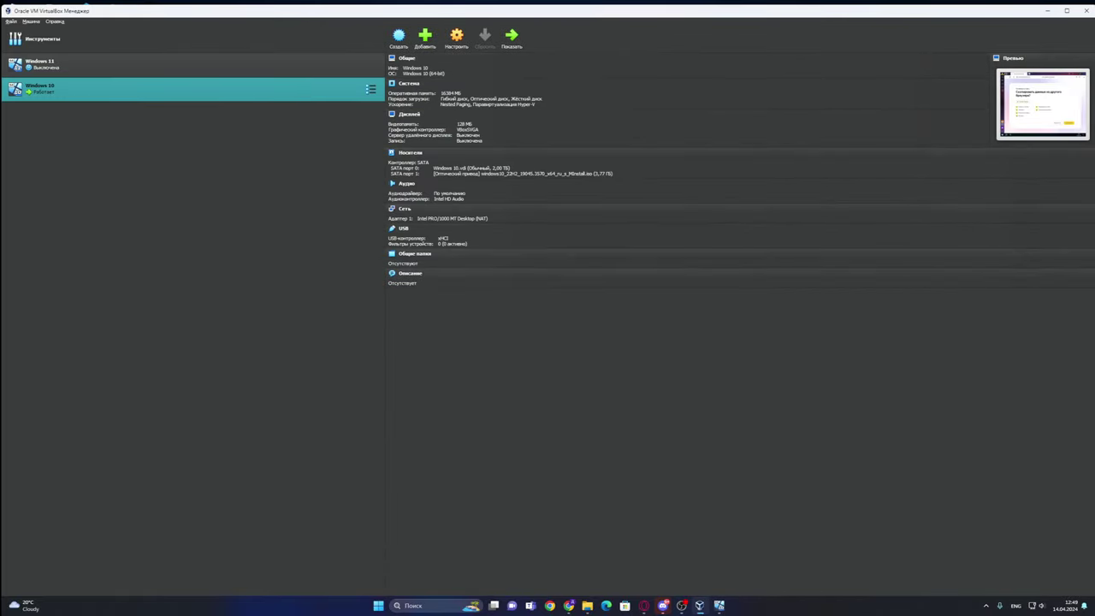
Step: Return to the running Windows 10 virtual machine and close the Yandex Browser setup window in the guest
click(715, 602)
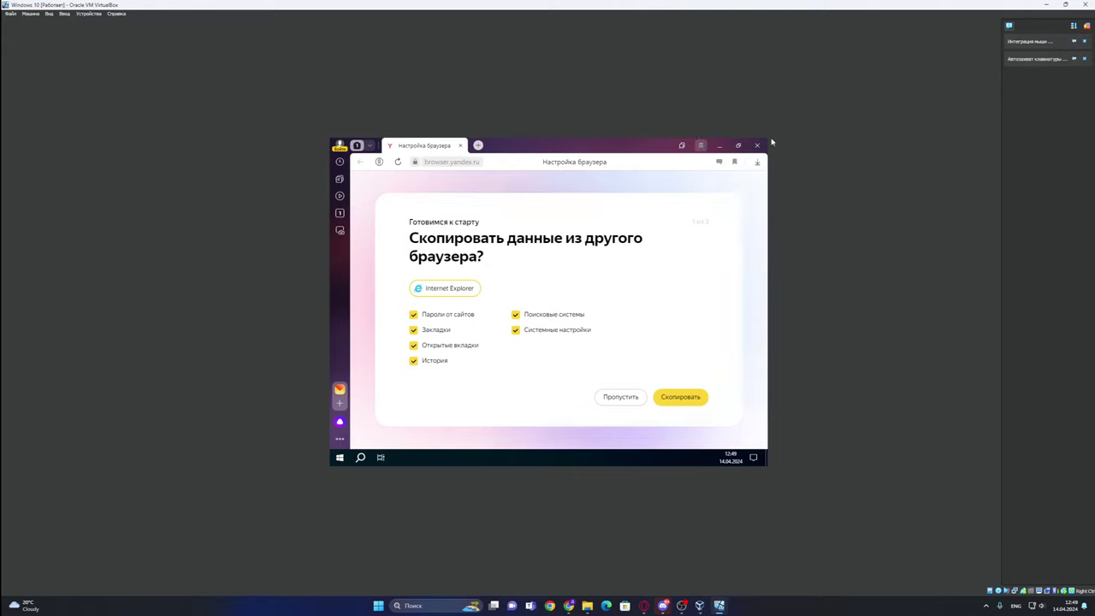
click(758, 144)
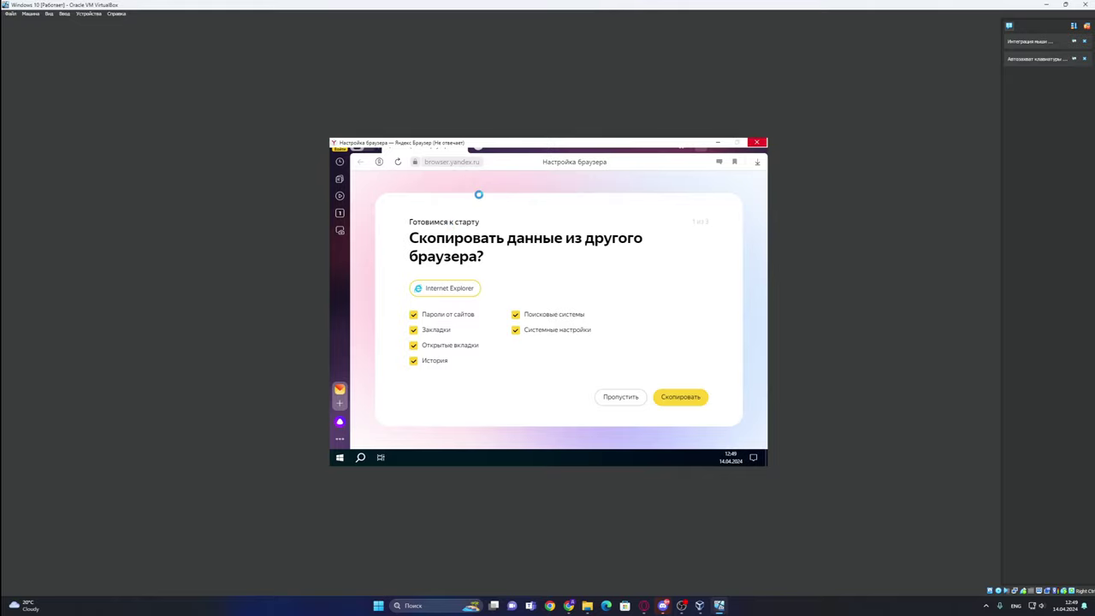
click(757, 142)
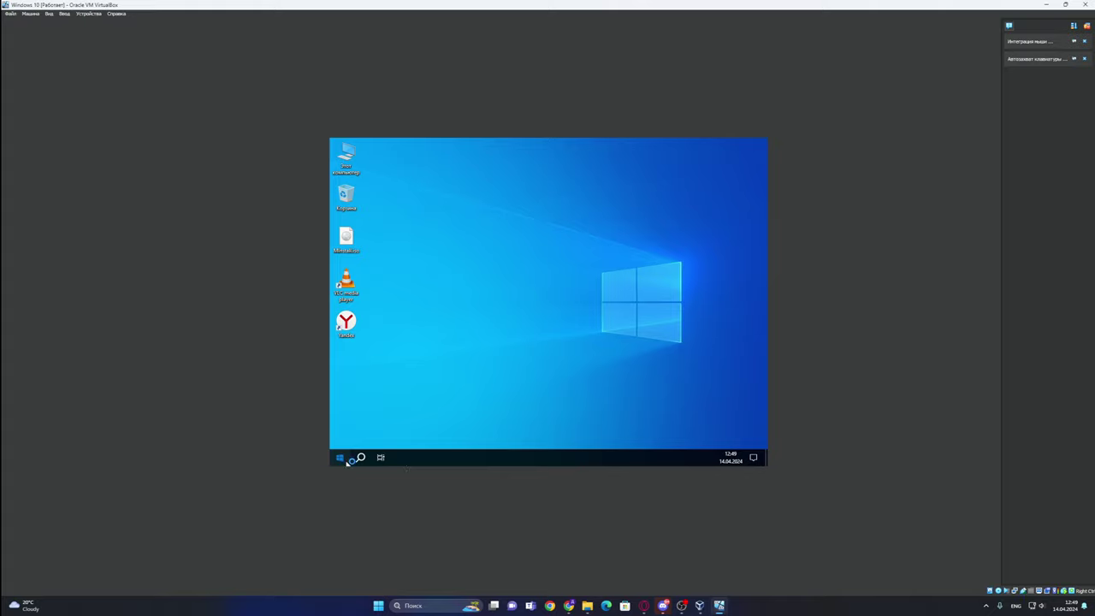
Step: Insert the Guest Additions disc image into the virtual machine's optical drive
click(65, 15)
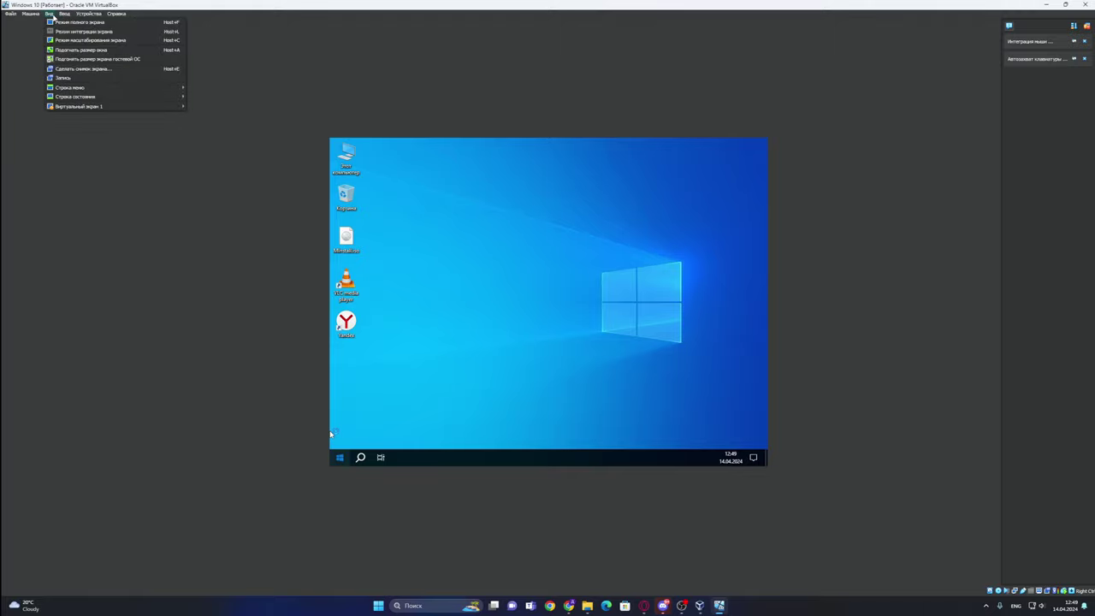
mouse_move(35, 15)
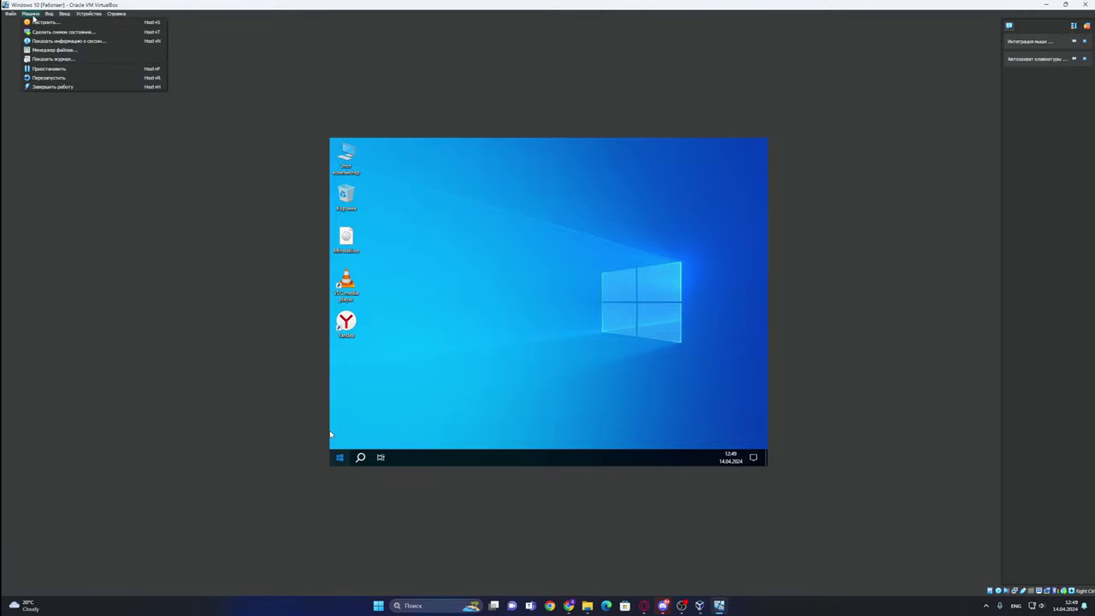
mouse_move(82, 15)
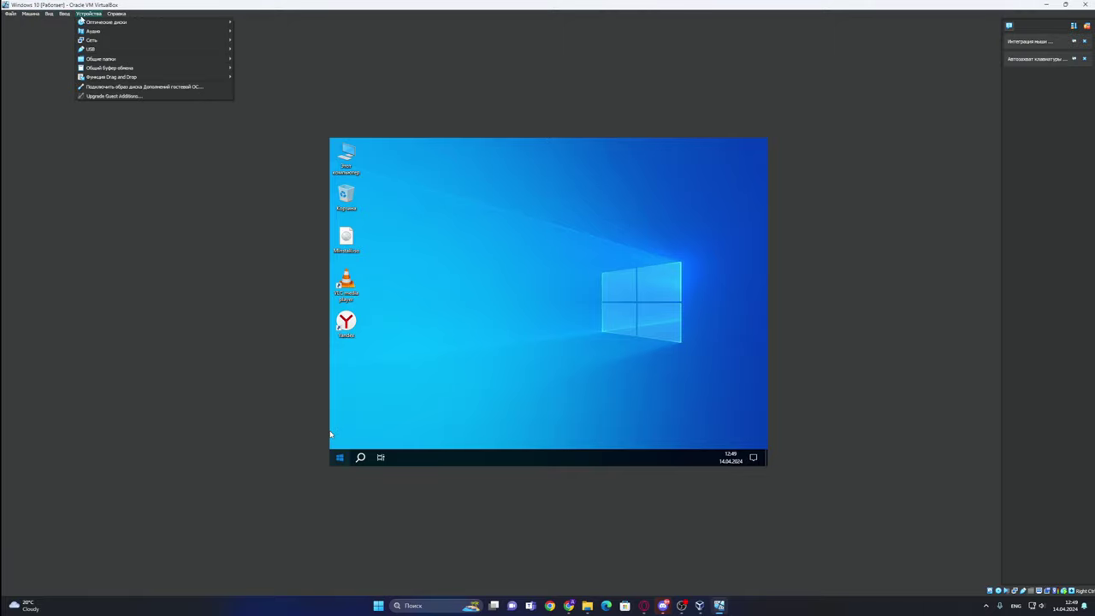
click(121, 87)
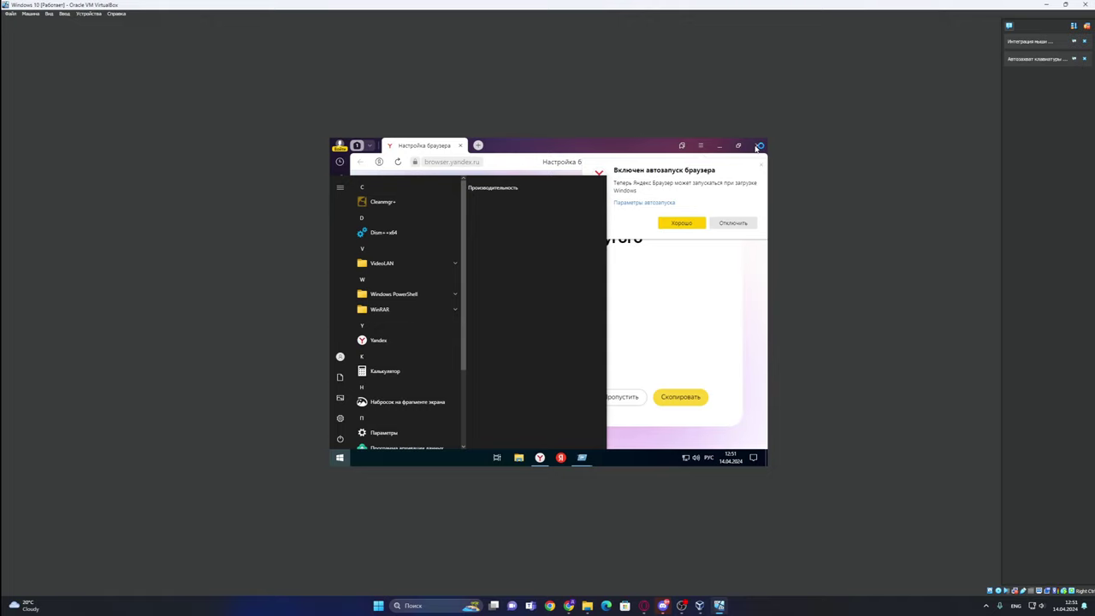
Step: Install Guest Additions 7.0.14 by running VBoxWindowsAdditions-amd64.exe from CD drive D:, keeping the default folder and choosing to reboot manually
click(428, 462)
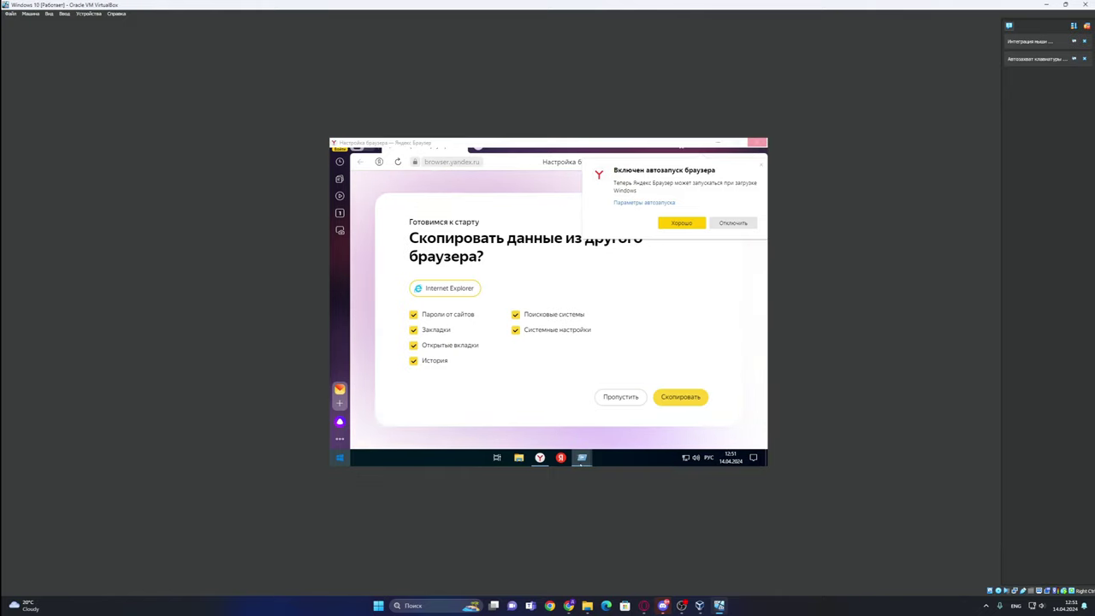
click(518, 458)
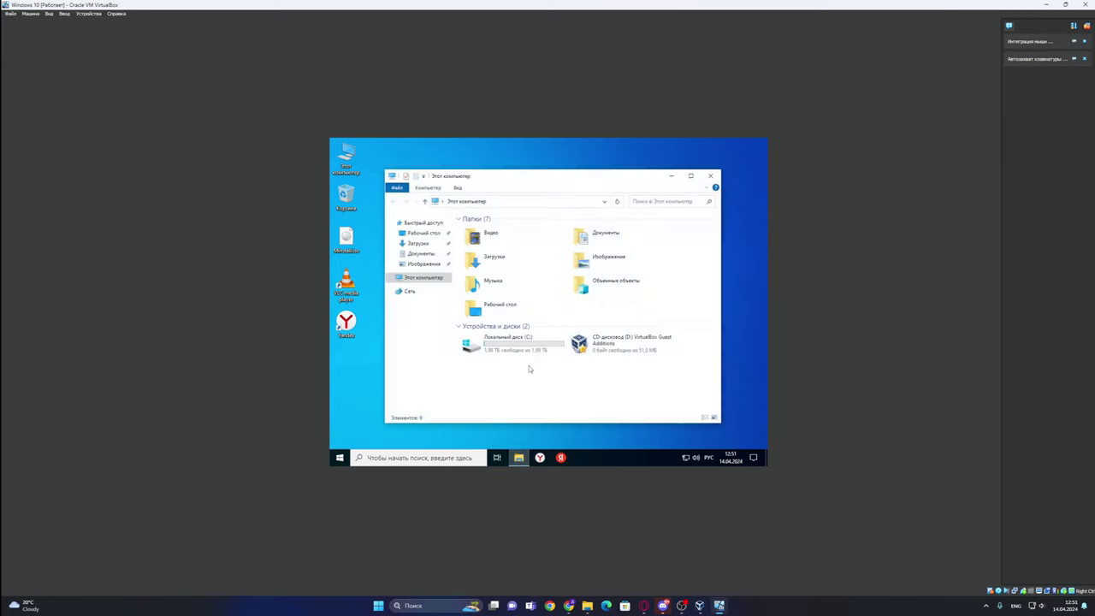
double_click(598, 344)
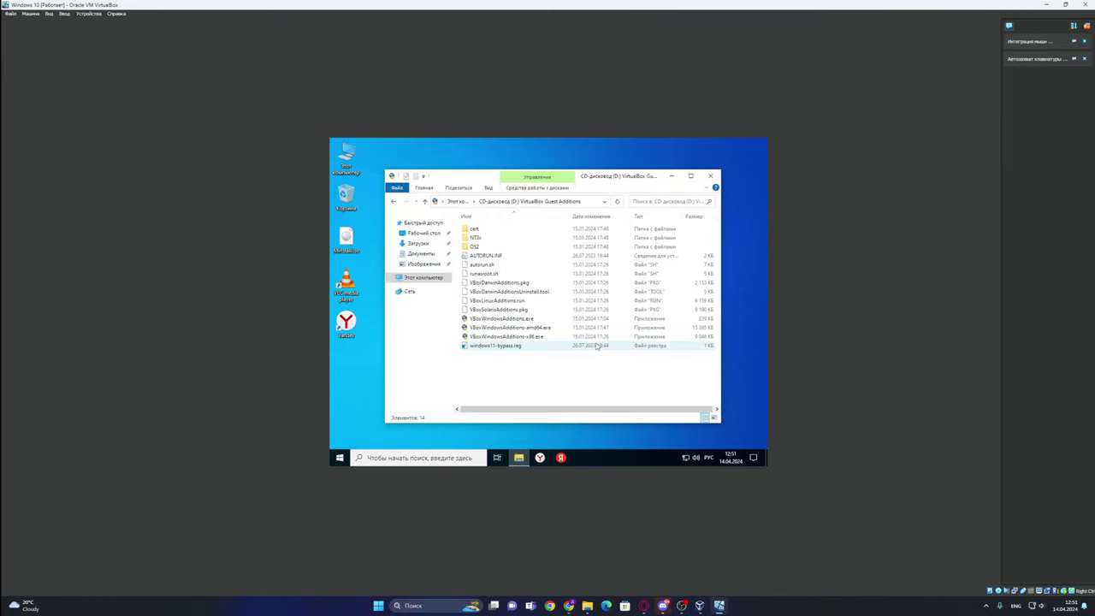
double_click(510, 328)
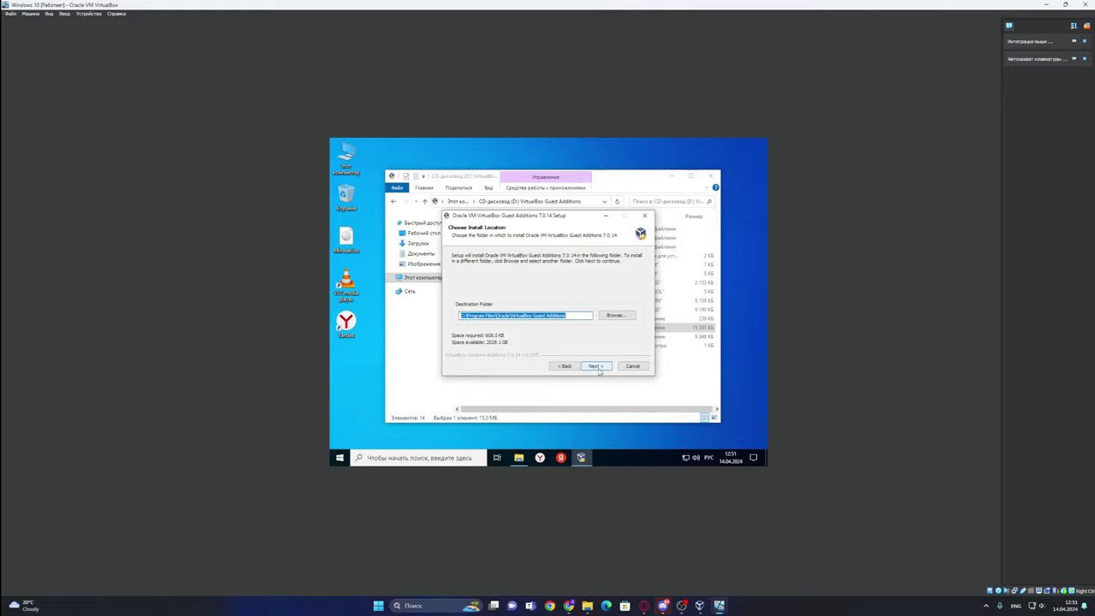
click(594, 365)
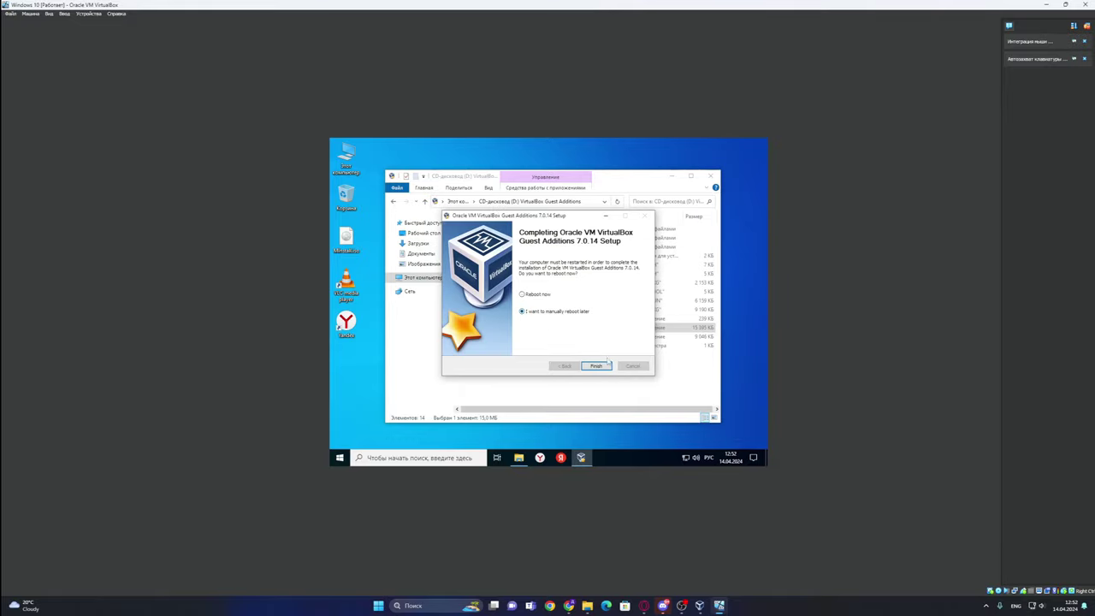
click(599, 366)
Step: Shut down Windows in the guest and start the Windows 10 virtual machine again
click(49, 14)
mouse_move(128, 106)
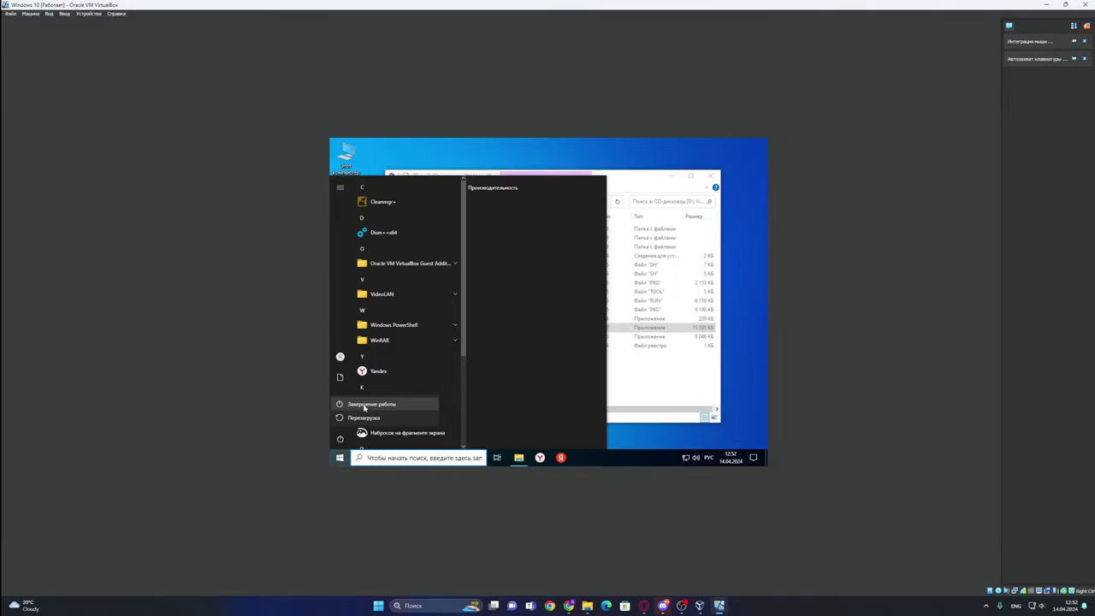
click(379, 411)
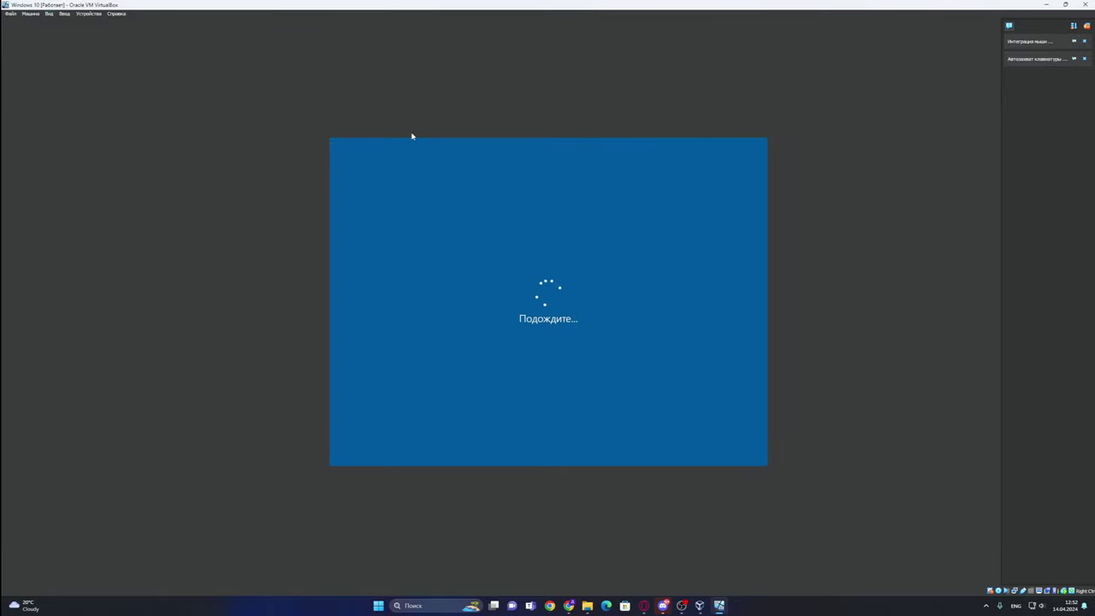
double_click(30, 94)
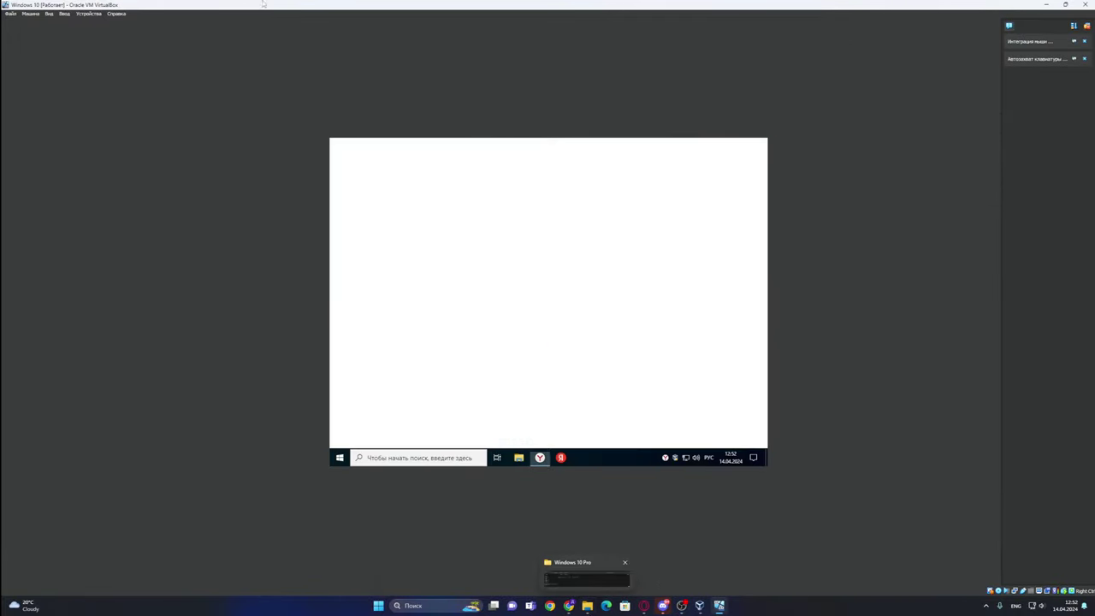
Step: Request a 1920x1080 resolution for virtual screen 1 and decline making Yandex the default browser
click(49, 14)
mouse_move(94, 106)
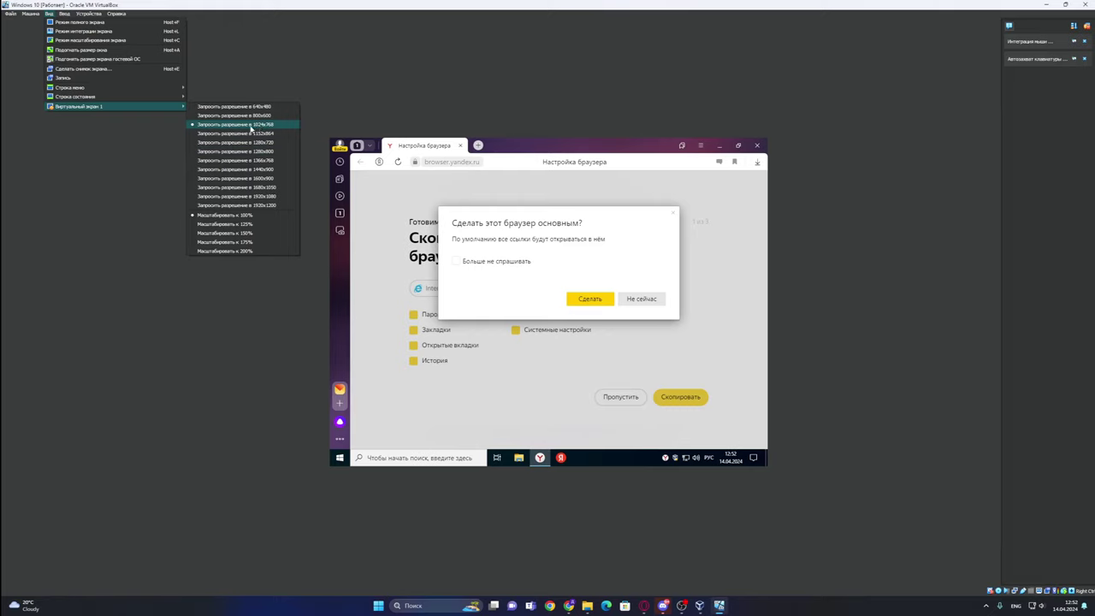
click(228, 197)
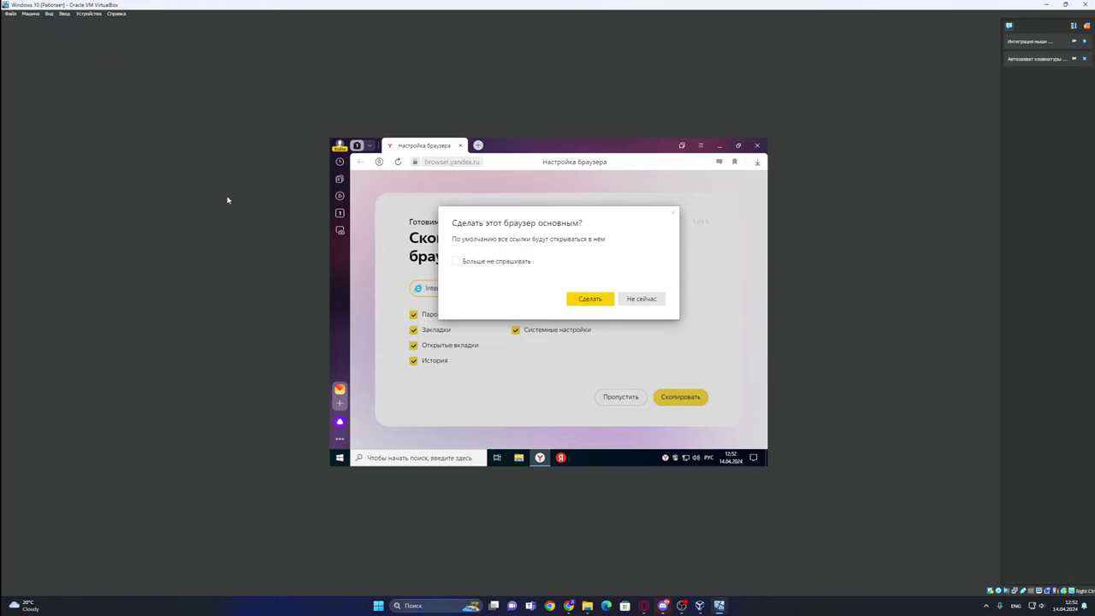
click(50, 15)
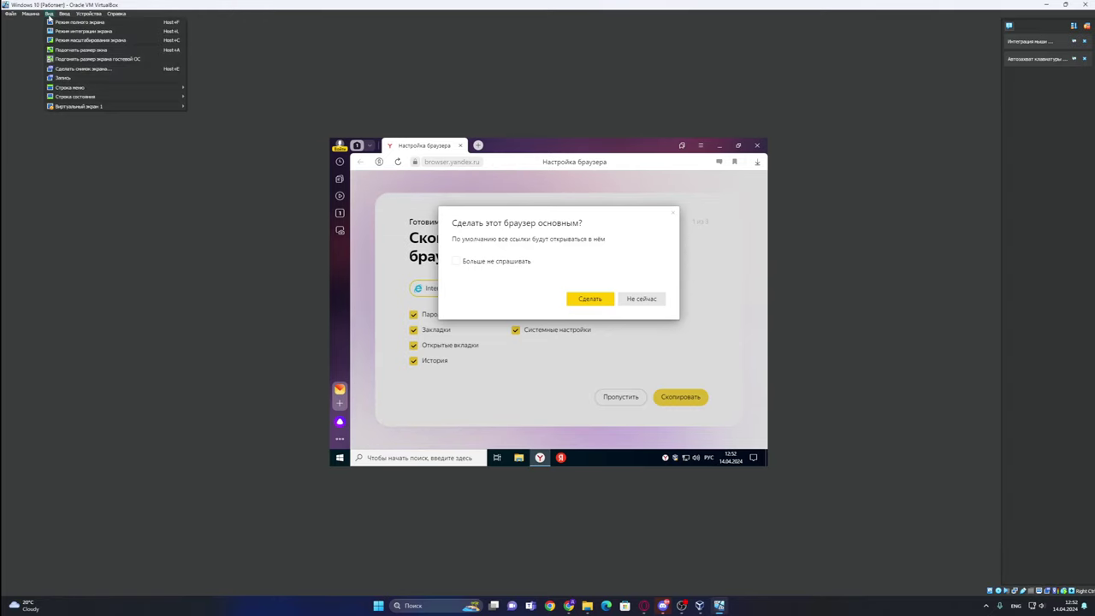
mouse_move(149, 109)
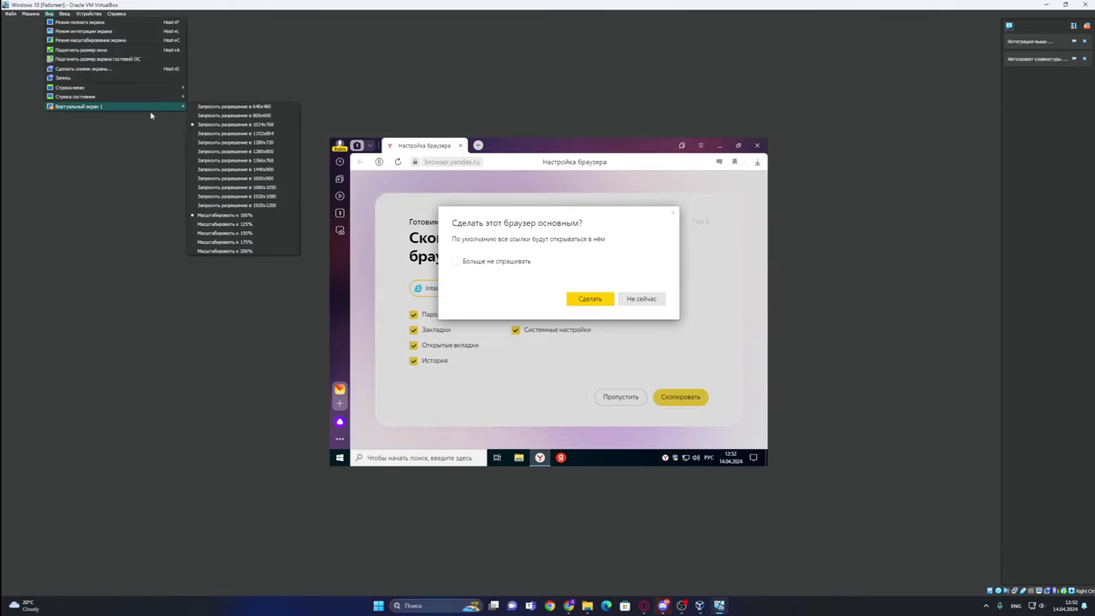
click(270, 195)
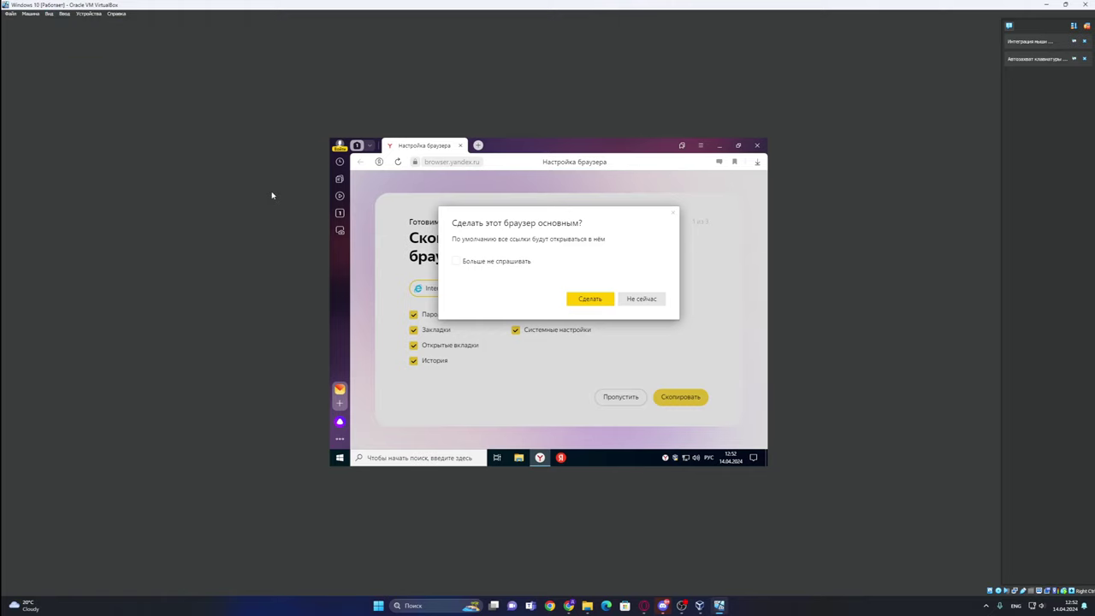
click(641, 299)
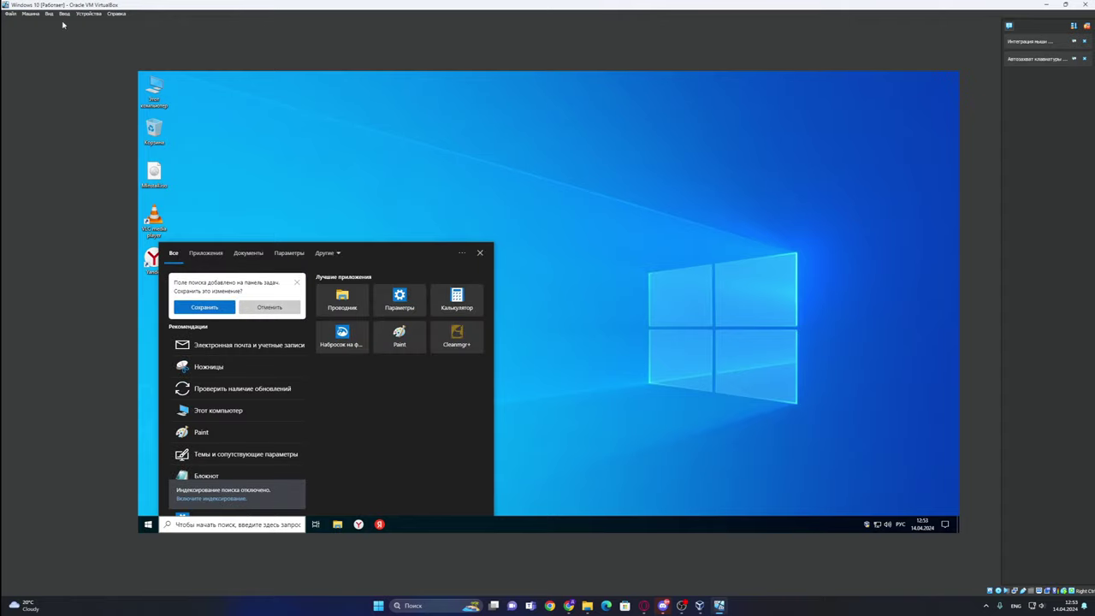
Step: Set virtual screen 1 to a 1920x1200 resolution and scale it to 125%
click(48, 15)
mouse_move(79, 106)
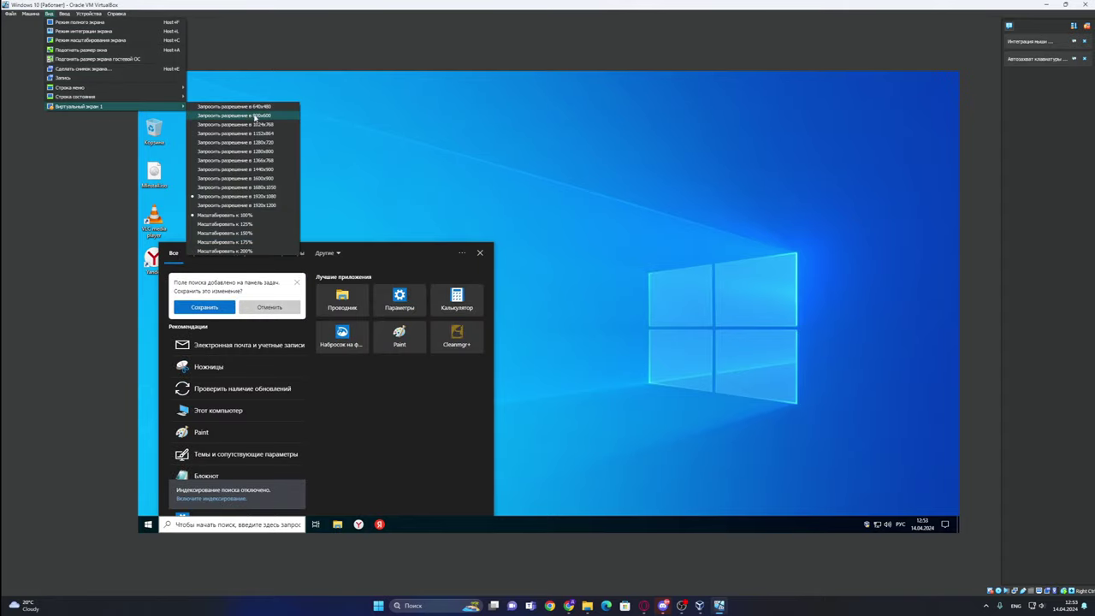
click(249, 233)
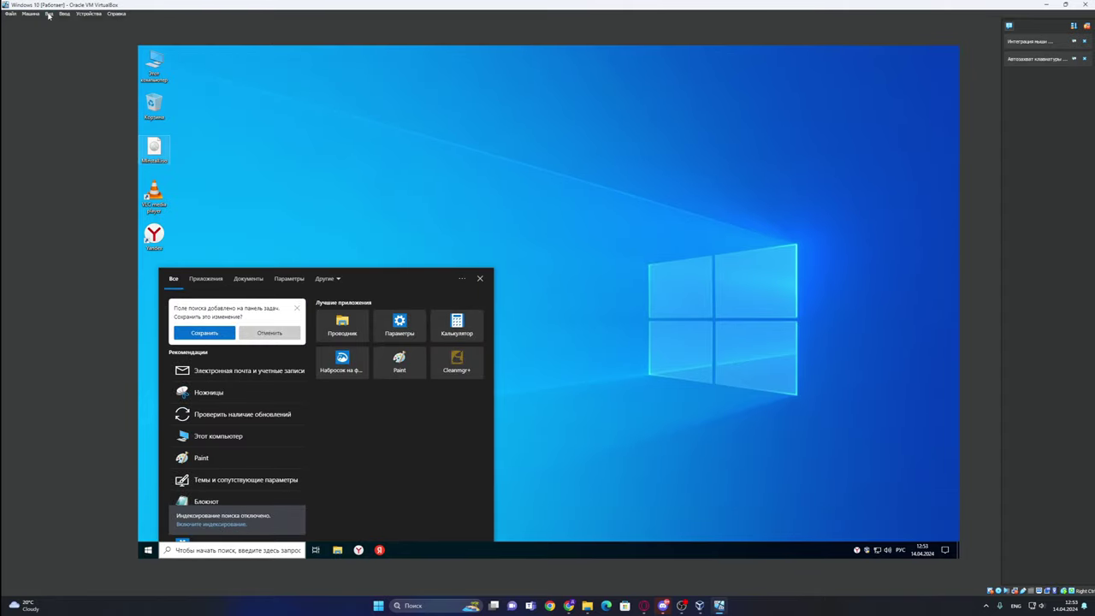
click(49, 14)
mouse_move(79, 106)
click(249, 225)
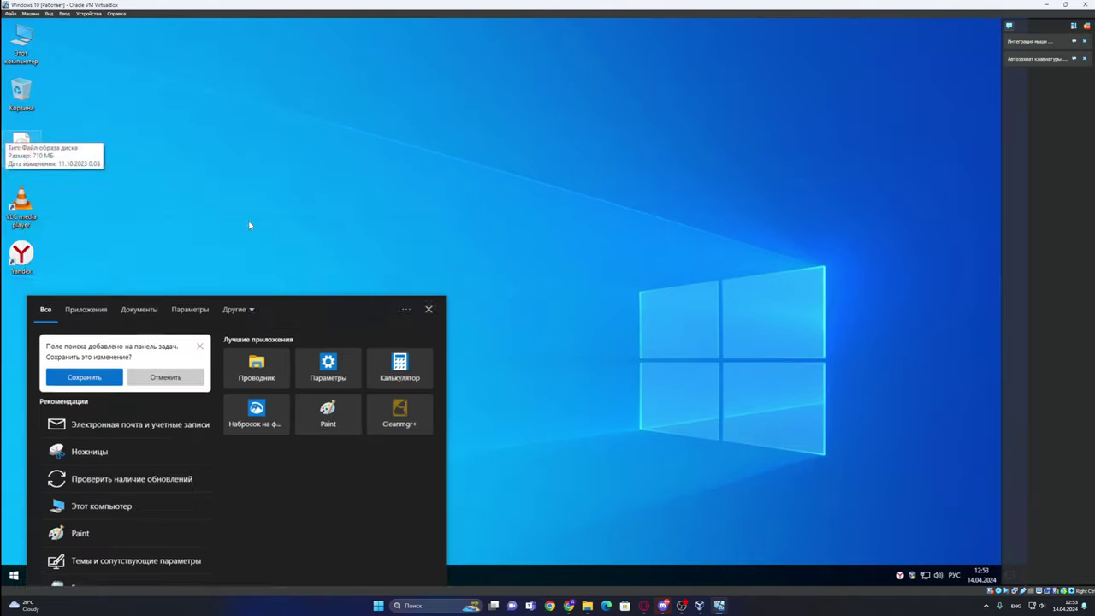
Step: Close the Yandex Browser setup window and shut down Windows in the guest
click(13, 575)
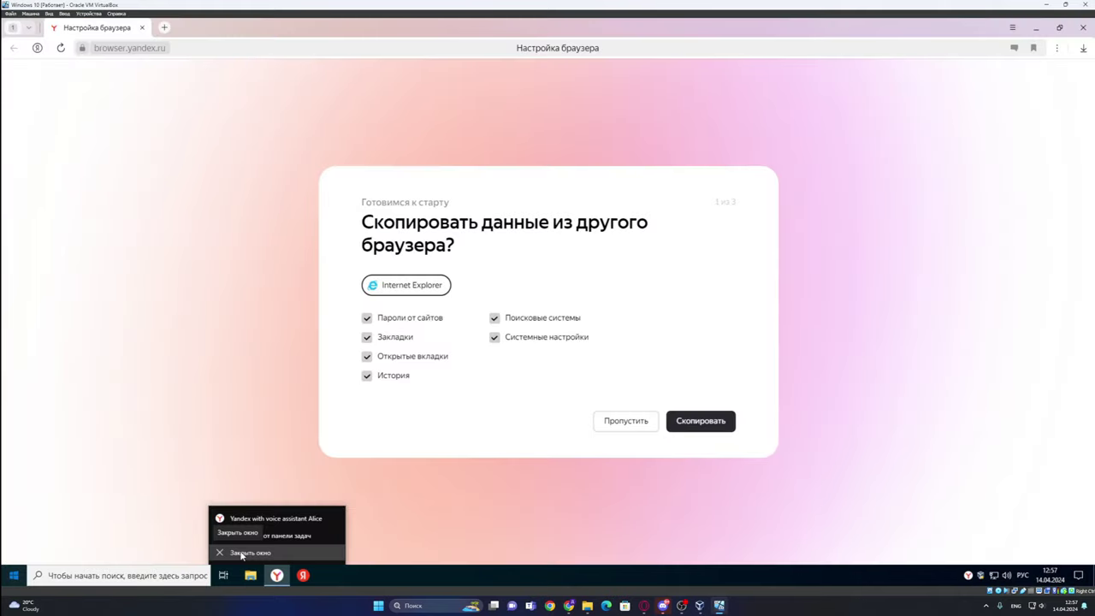
click(1083, 28)
click(13, 575)
click(14, 552)
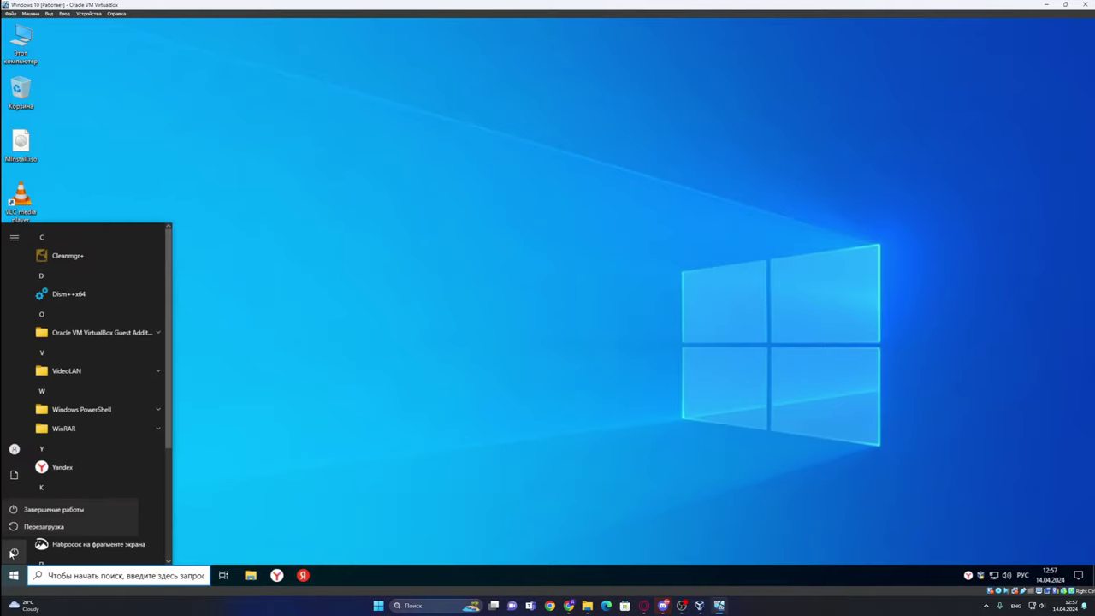
click(69, 511)
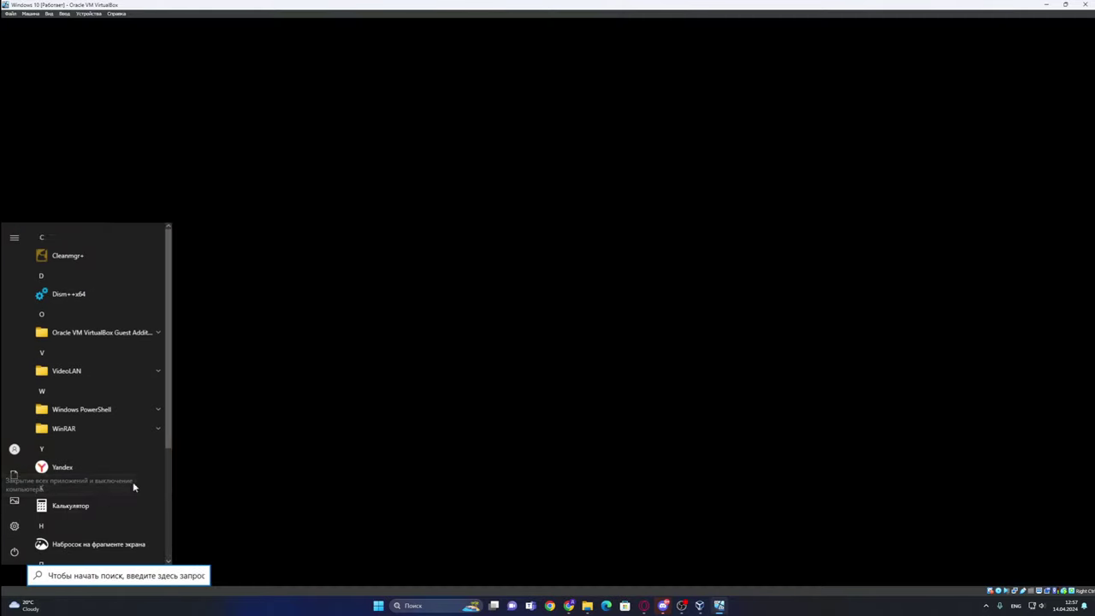